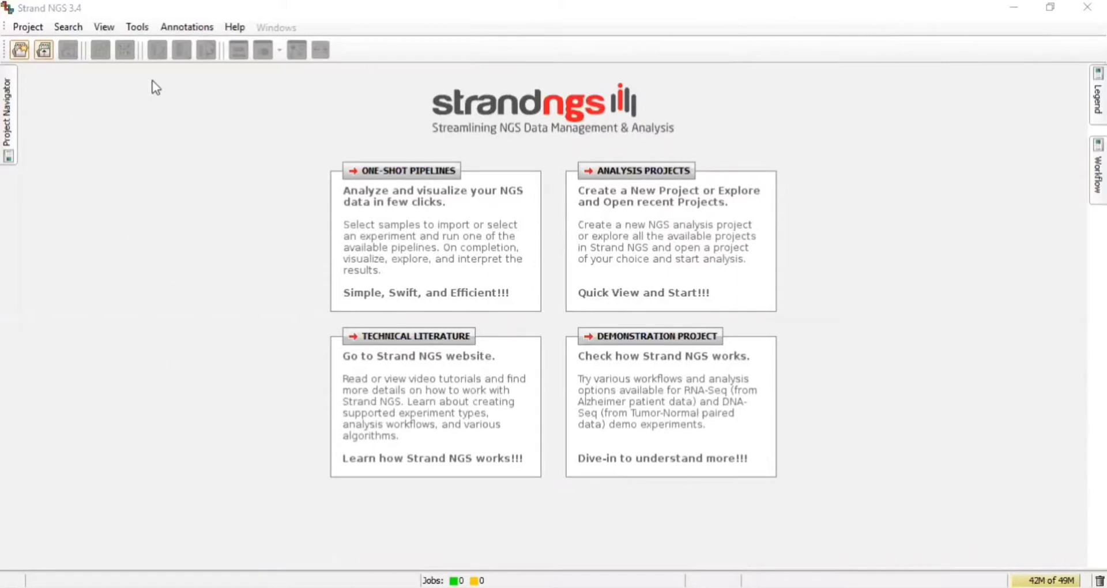
# Open the Annotations Manager and create a new organism with common name Rabbit.
pyautogui.click(187, 26)
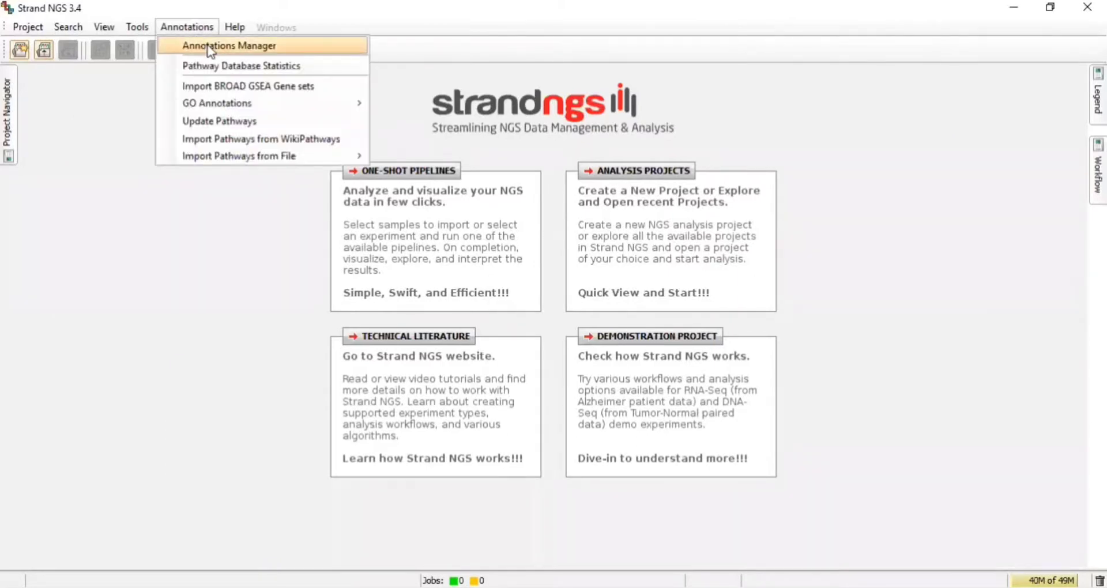
pyautogui.click(210, 48)
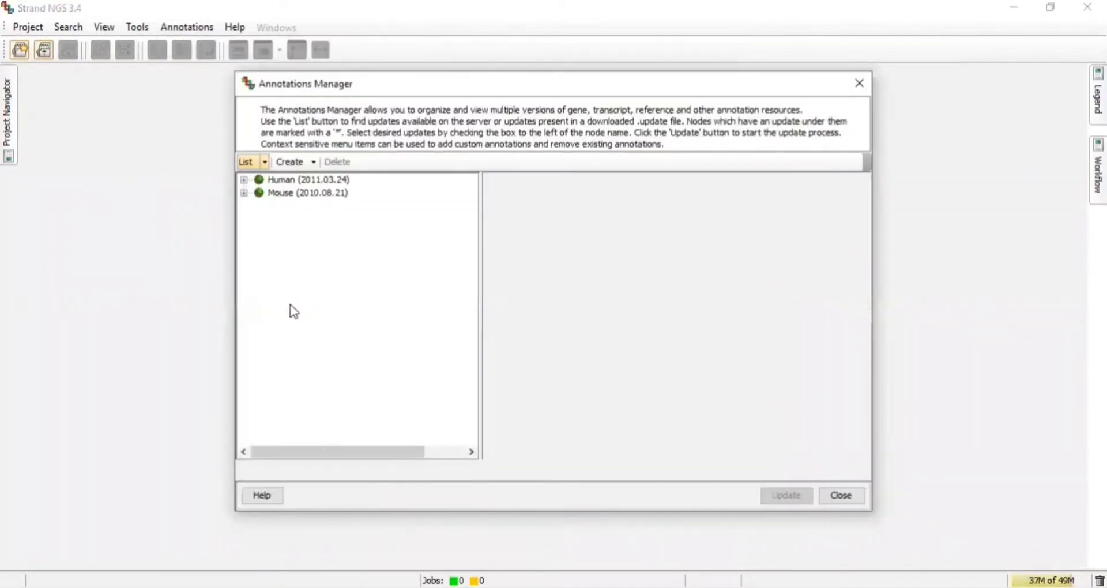
pyautogui.click(314, 164)
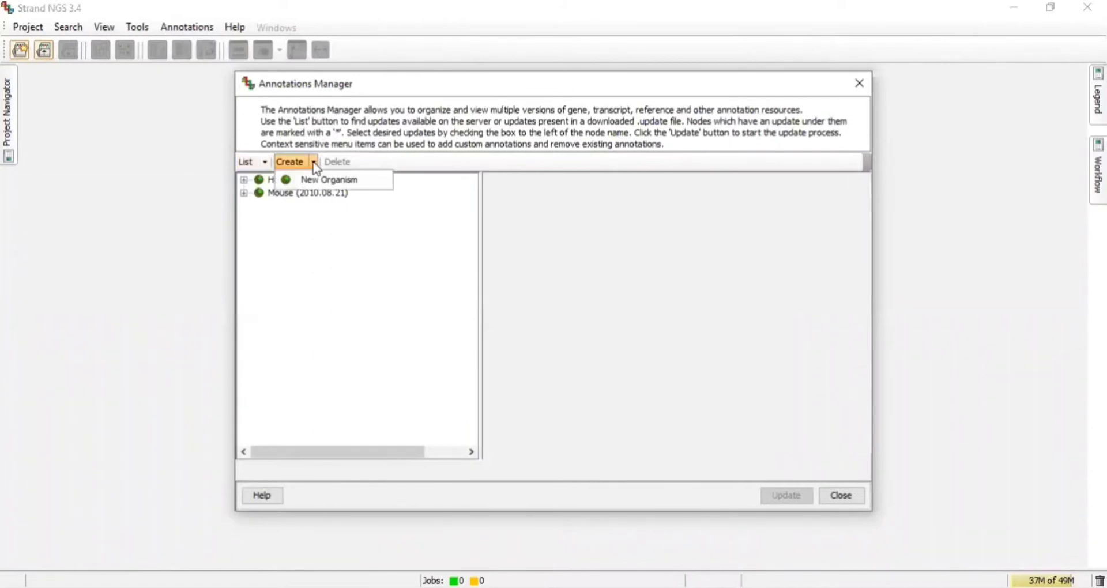
pyautogui.click(345, 187)
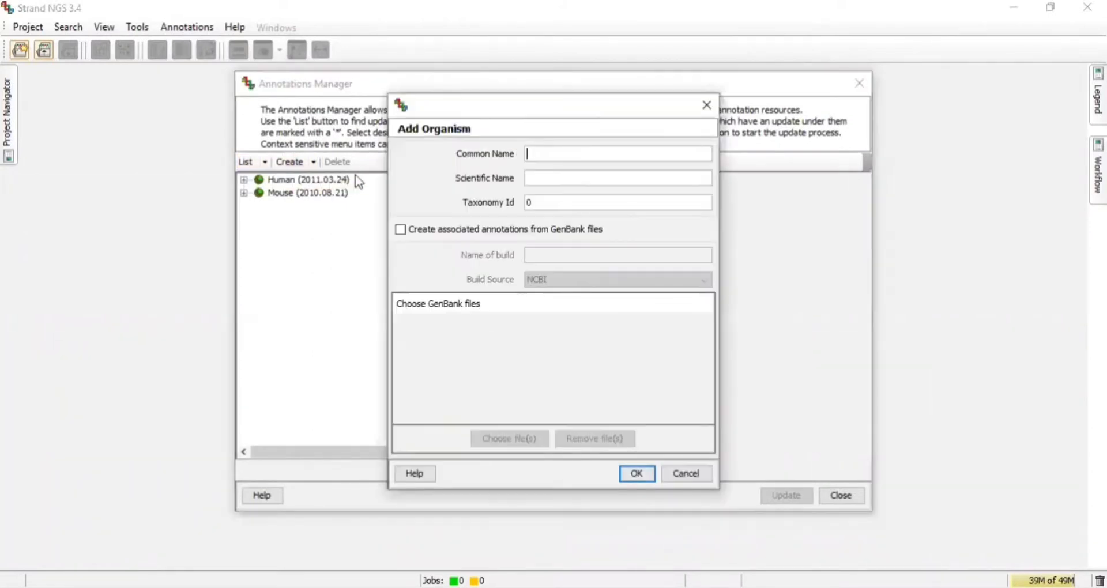
pyautogui.write('Rabbit')
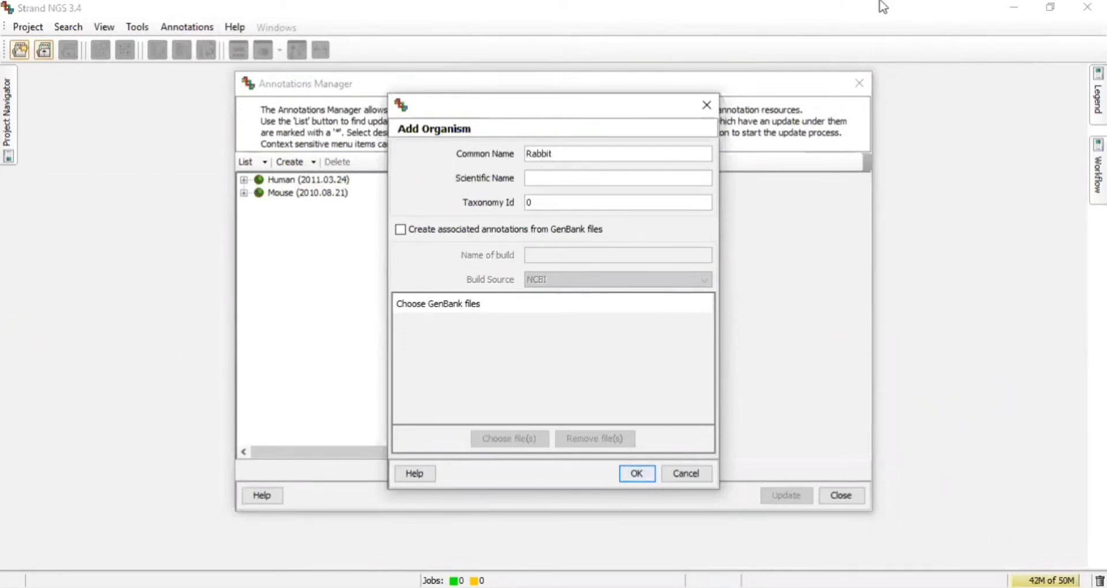
# Set the organism's scientific name to Oryctolagus cuniculus and taxonomy ID to 9986, and confirm.
pyautogui.click(616, 173)
pyautogui.write('Oryctolagus cuni')
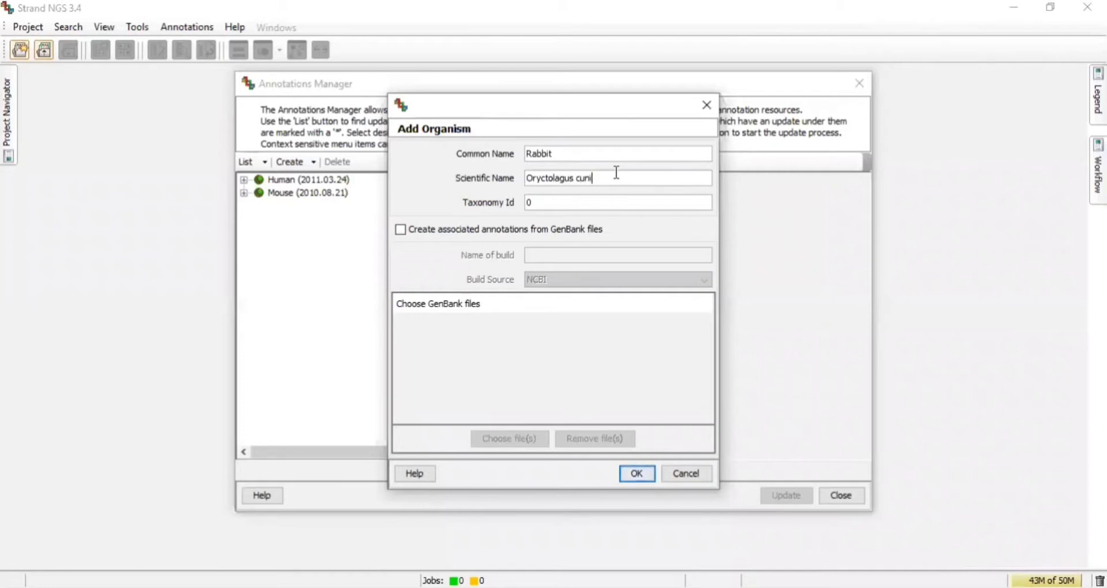
pyautogui.write('culus')
pyautogui.click(606, 202)
pyautogui.press('BackSpace')
pyautogui.write('9986')
pyautogui.press('Return')
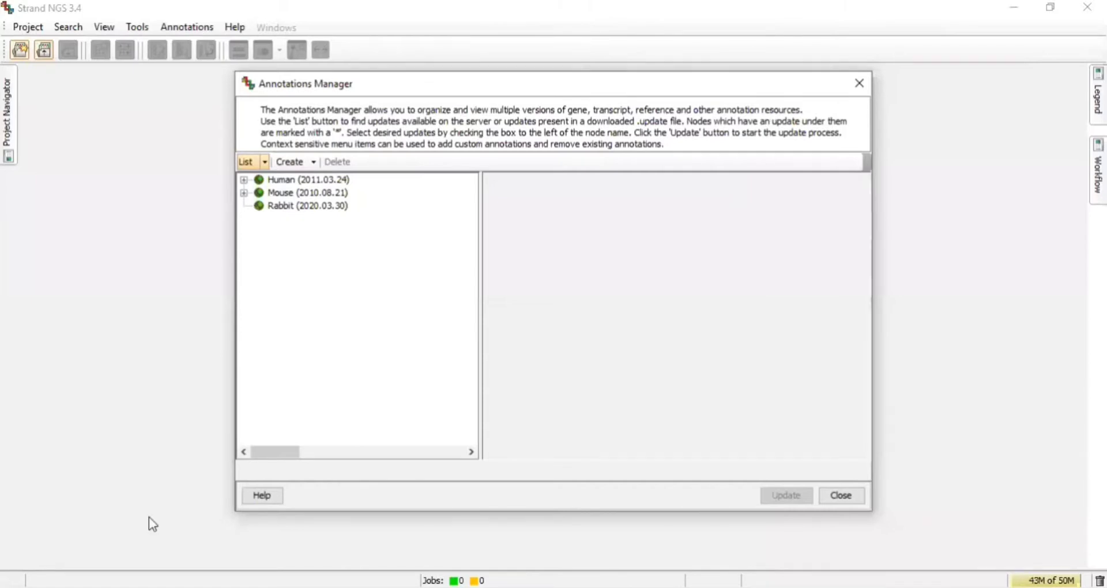
# Add a build to the Rabbit organism from fasta files, named OryCun2 with source Ensembl.
pyautogui.click(286, 206)
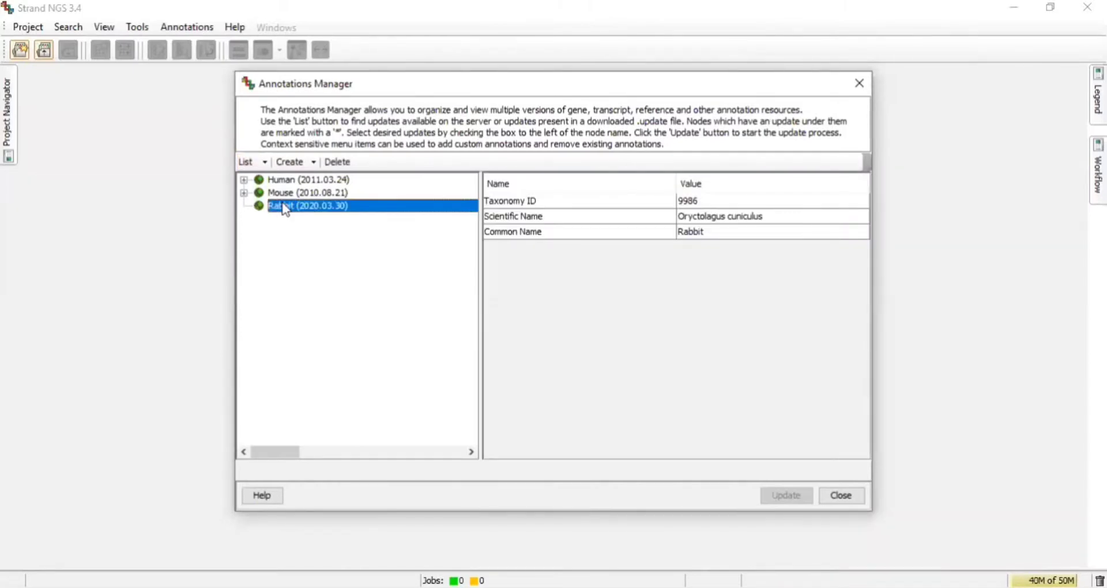
pyautogui.rightClick(285, 208)
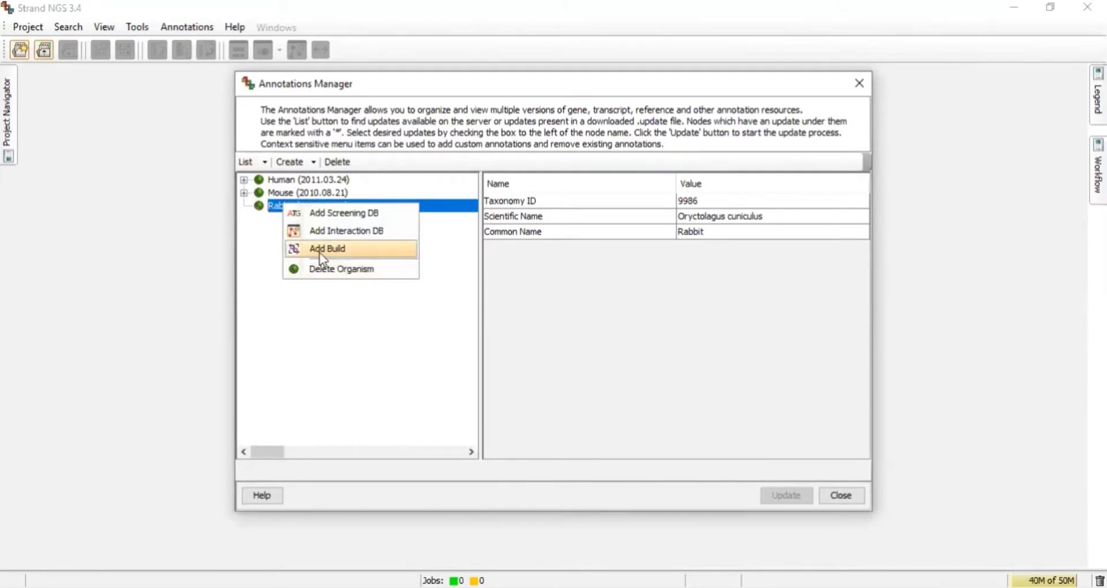
pyautogui.click(321, 254)
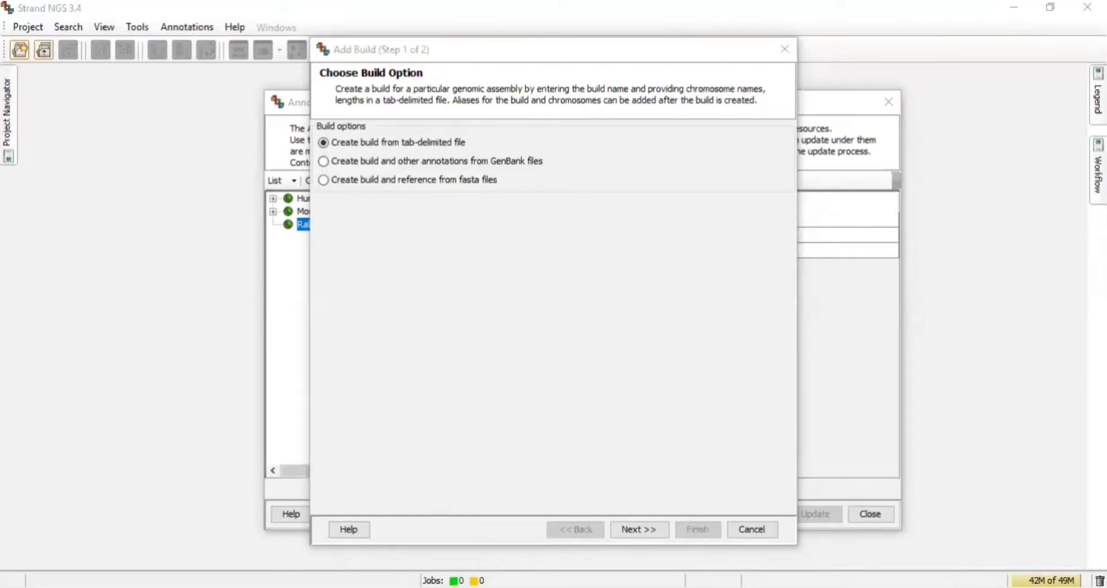
pyautogui.click(324, 180)
pyautogui.press('Return')
pyautogui.write('Ory')
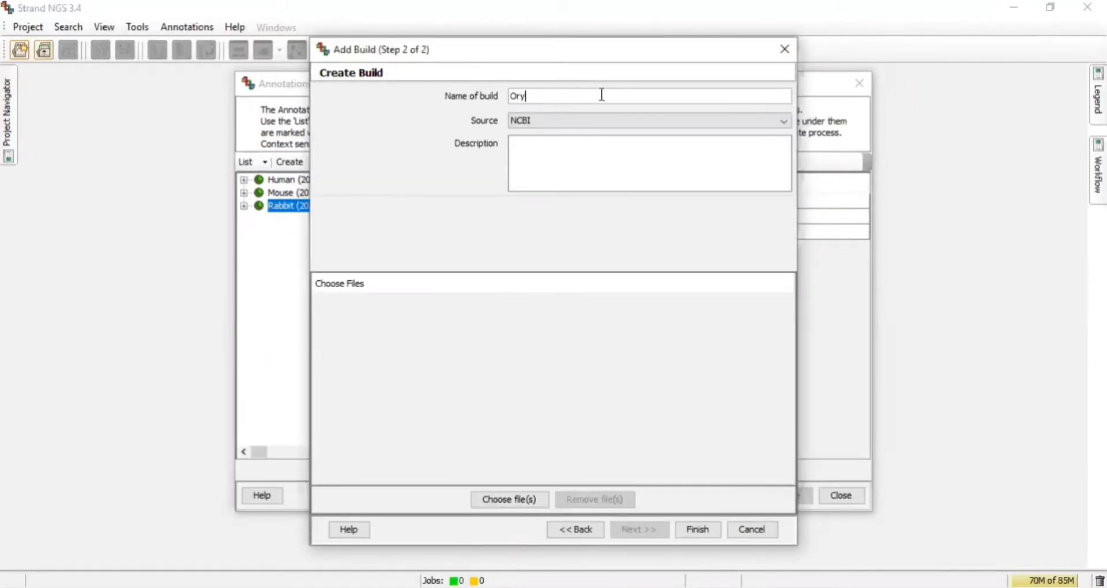
pyautogui.write('Cun2')
pyautogui.click(564, 122)
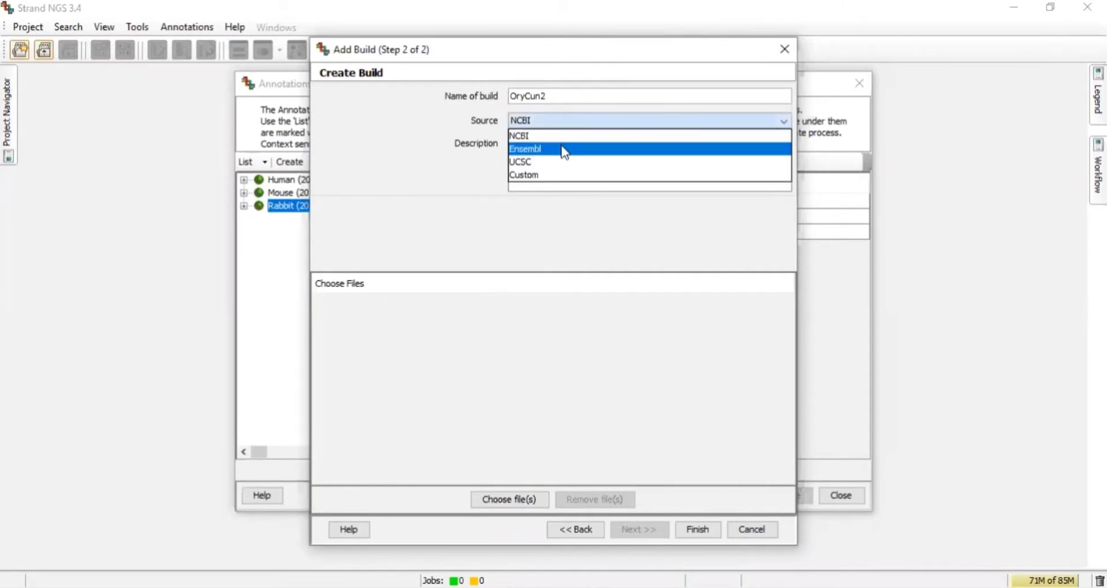
pyautogui.click(563, 148)
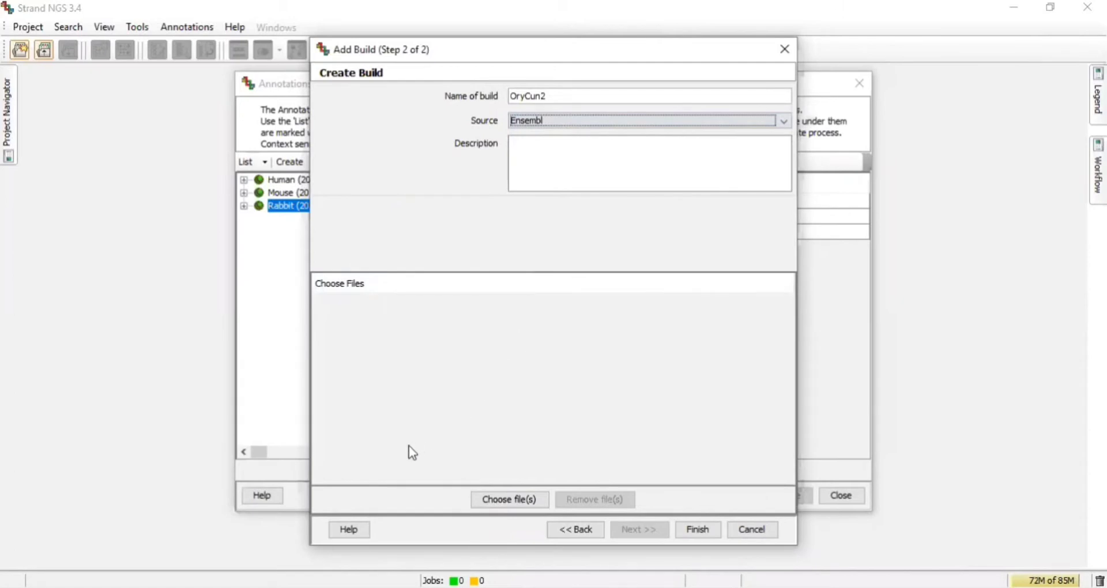
# Choose all OryCun2 chromosome fasta files from the Annotation files folder and finish creating the build.
pyautogui.click(504, 500)
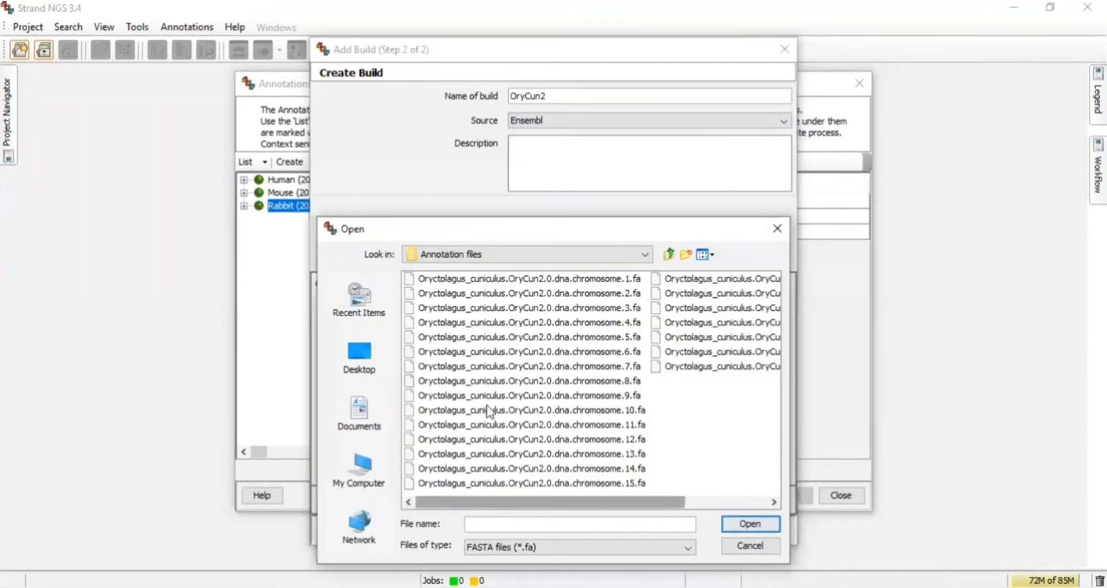
pyautogui.click(477, 279)
pyautogui.keyDown('shift'); pyautogui.click(685, 365); pyautogui.keyUp('shift')
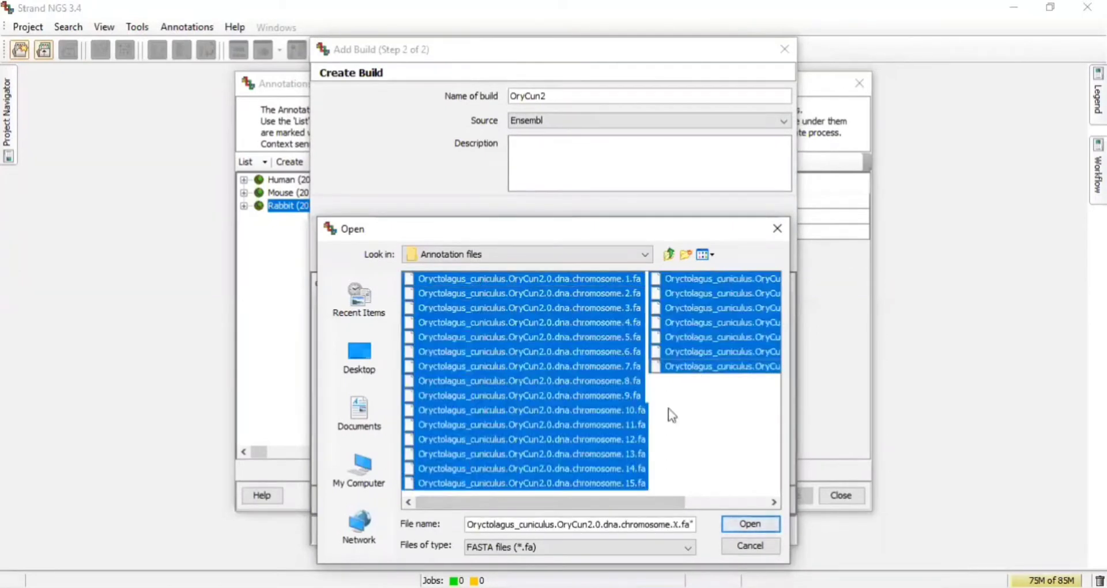
pyautogui.click(749, 525)
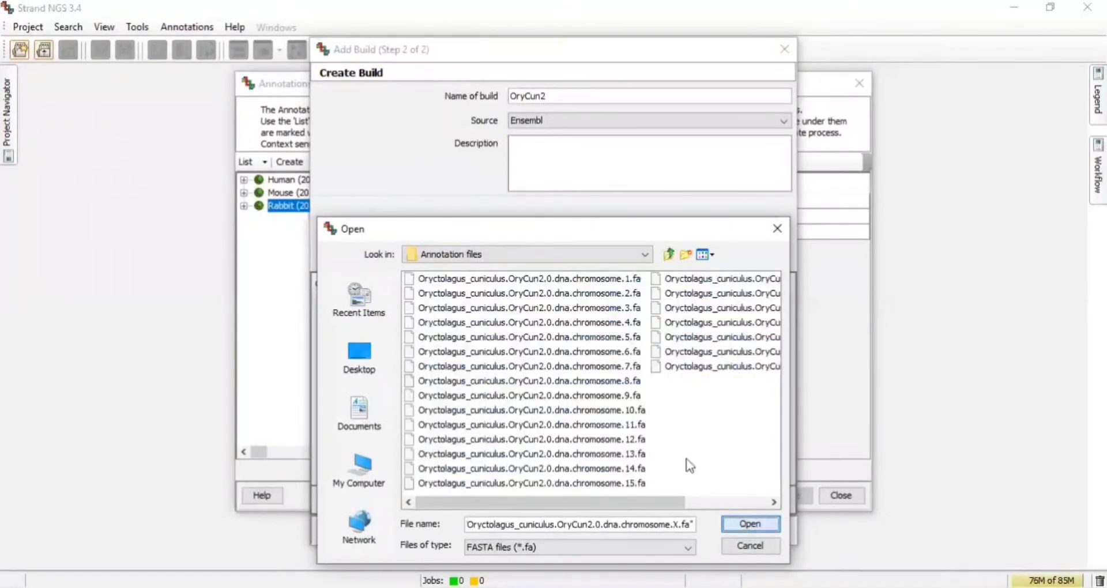
pyautogui.scroll(-5, 545, 415)
pyautogui.scroll(5, 545, 415)
pyautogui.scroll(-3, 545, 415)
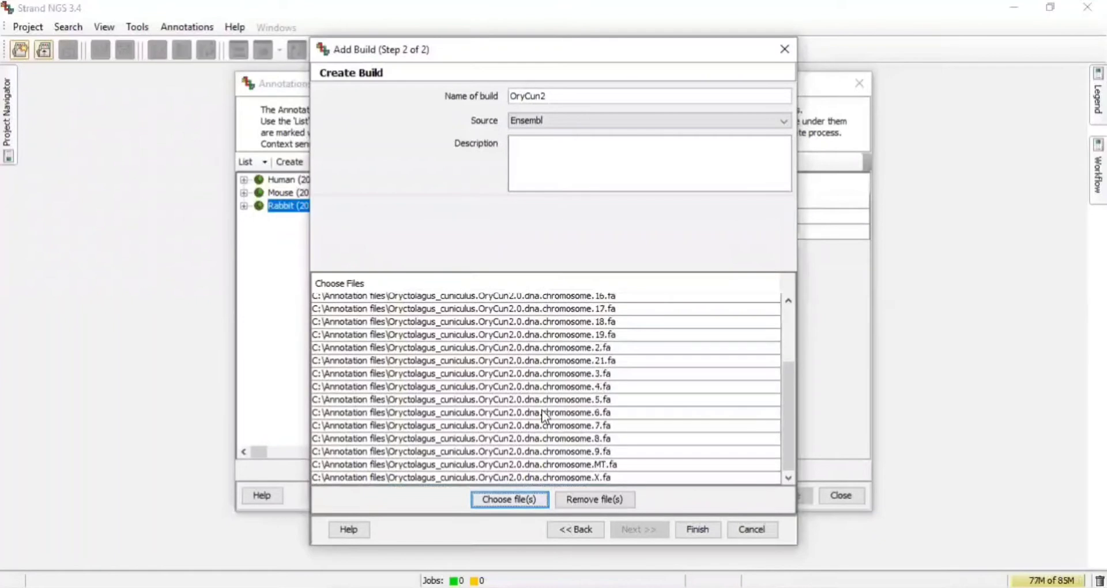
pyautogui.click(694, 532)
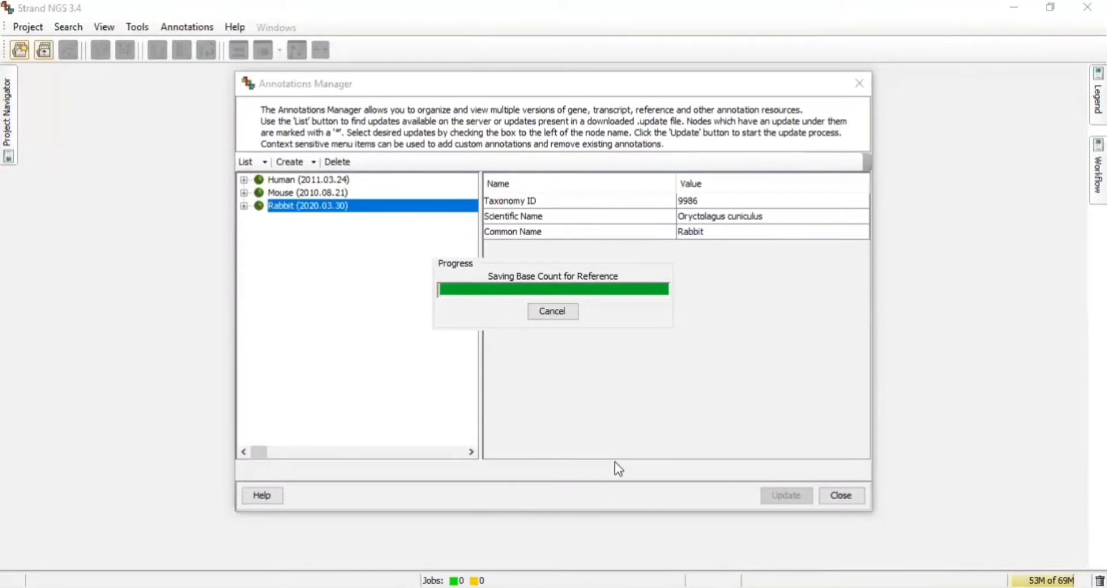
# Expand the Rabbit build tree to inspect the OryCun2 build and its reference.
pyautogui.click(244, 206)
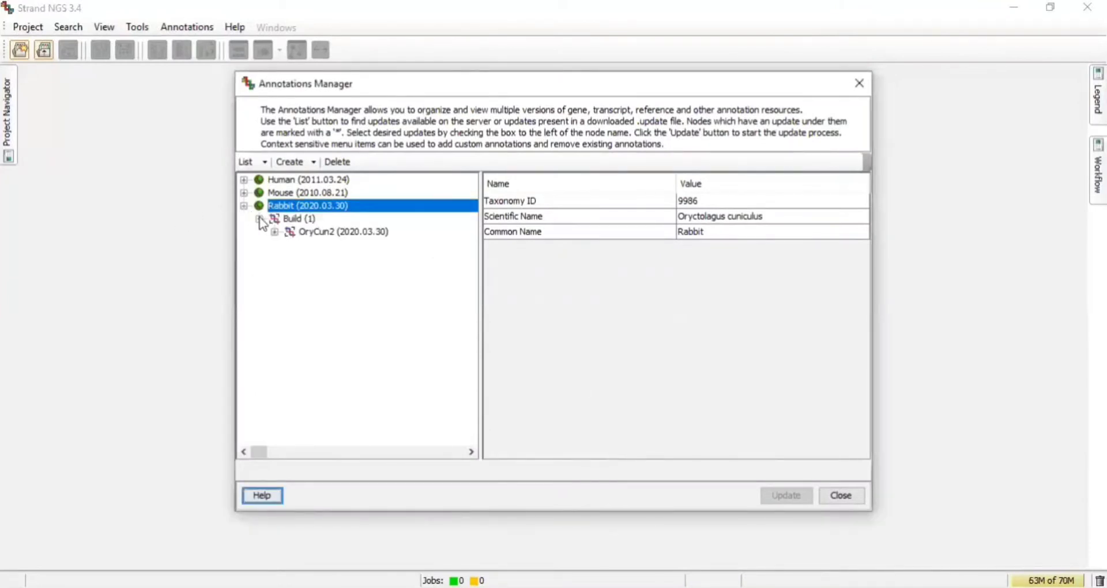
pyautogui.click(275, 232)
pyautogui.click(290, 245)
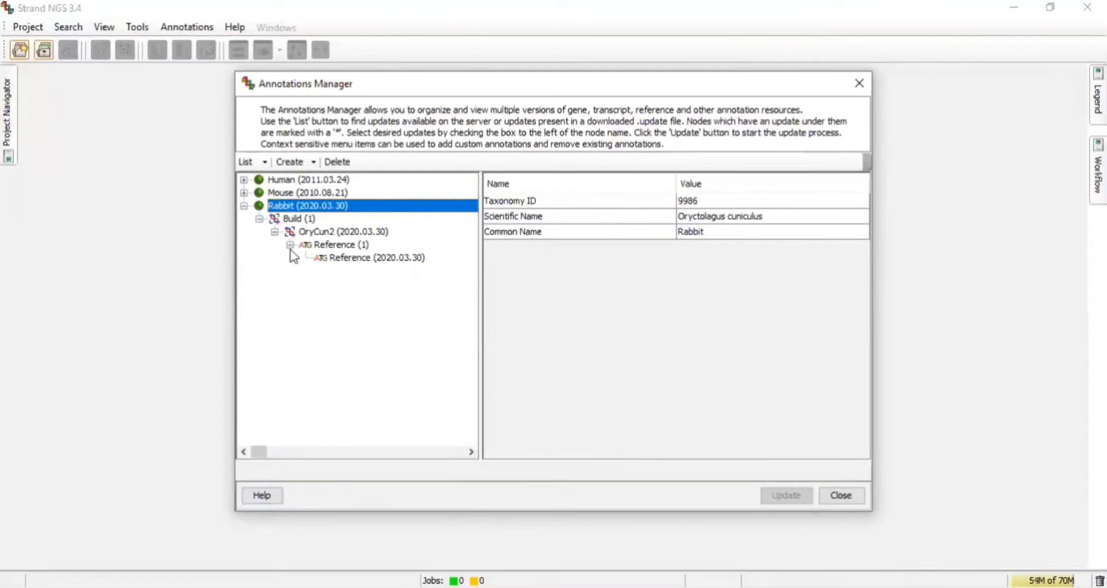
pyautogui.click(275, 232)
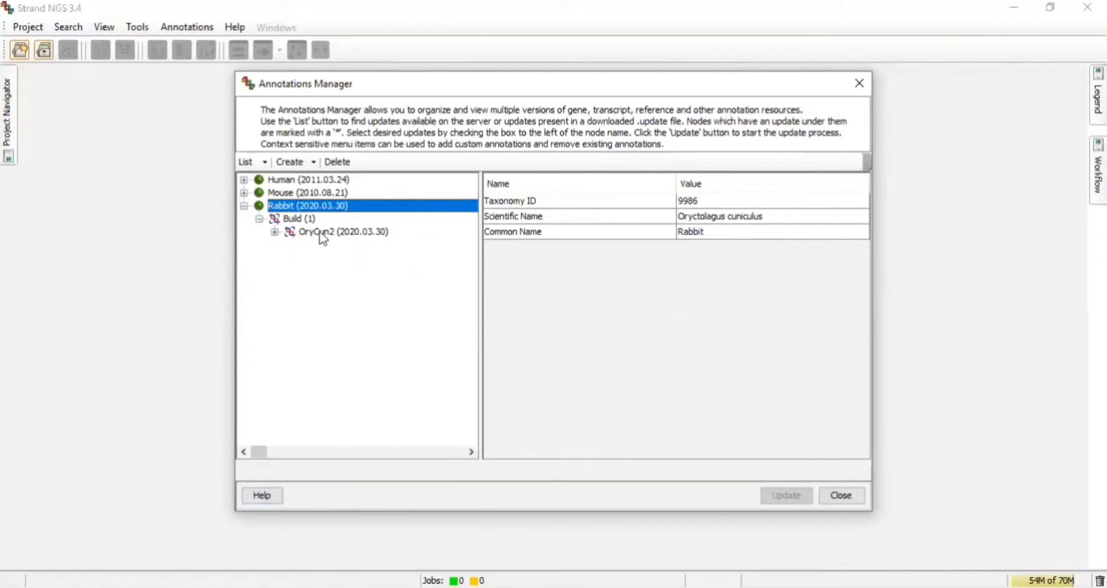
pyautogui.click(352, 233)
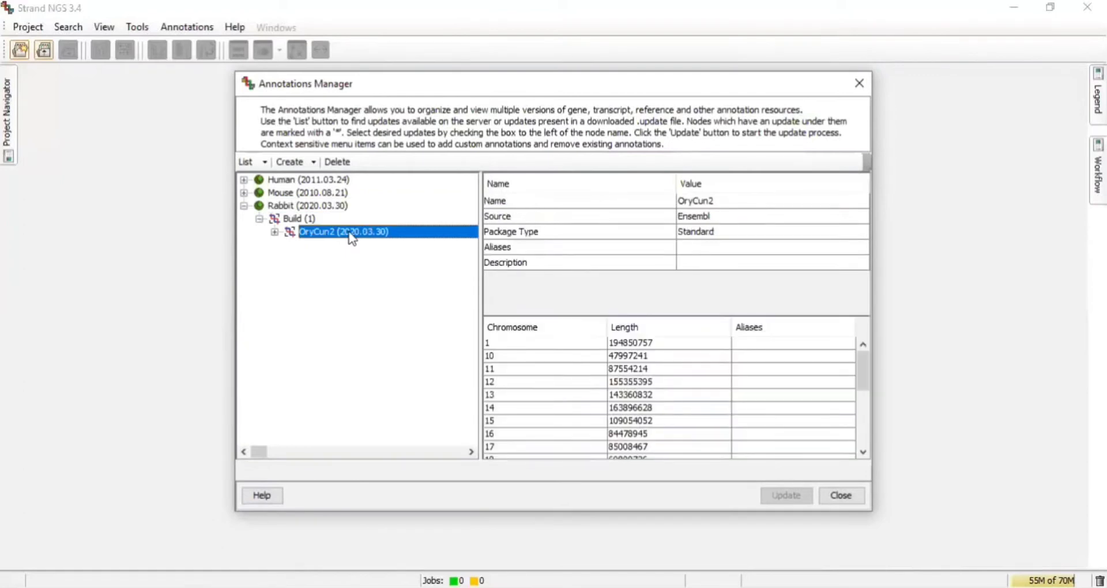
# Add gene and transcript annotations in gff3 format to the OryCun2 build, choosing to continue the import both times.
pyautogui.rightClick(352, 239)
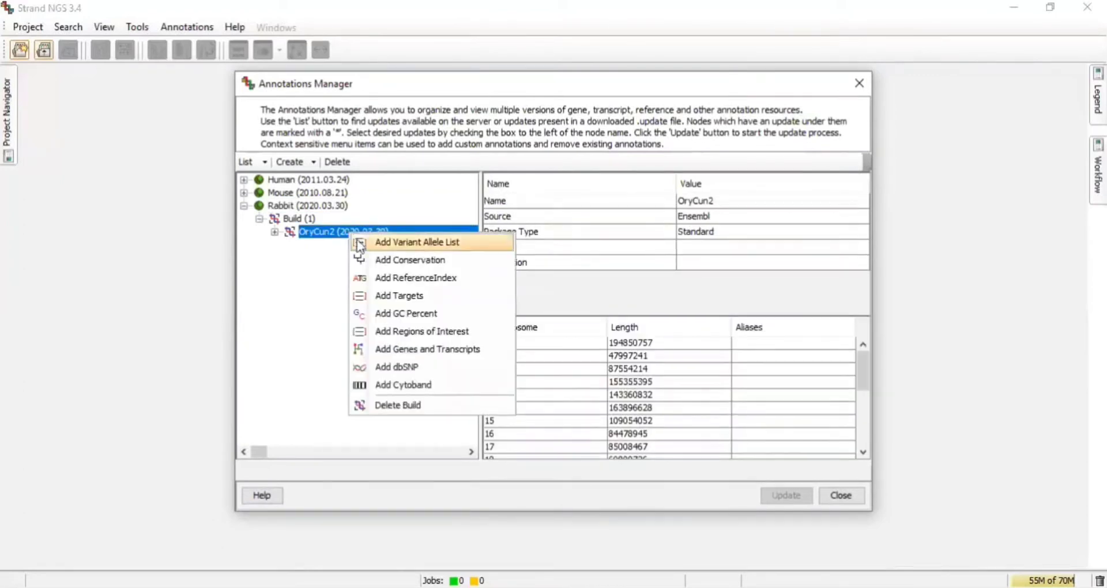
pyautogui.click(395, 349)
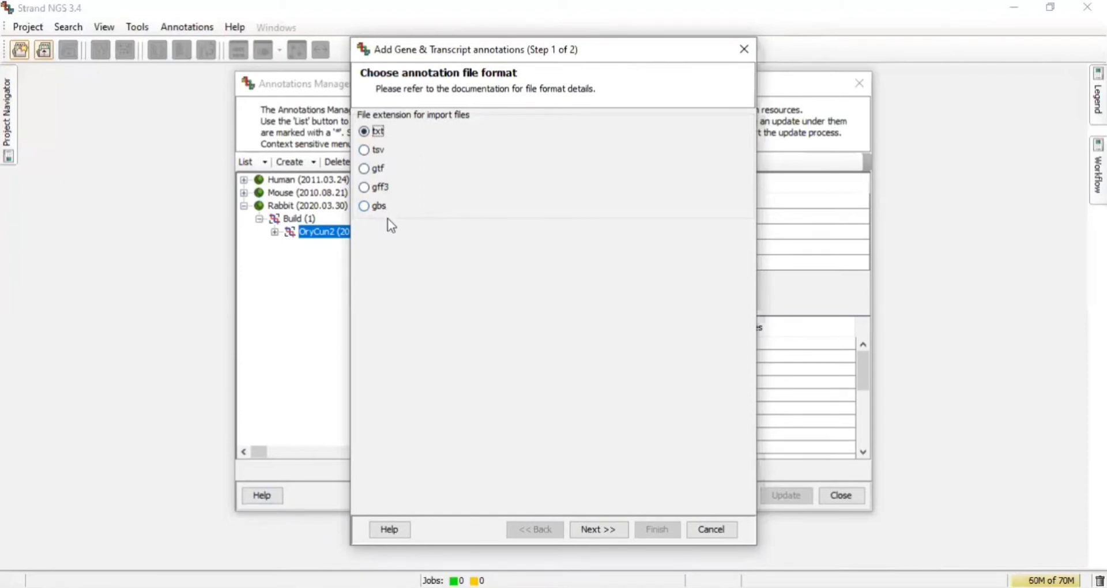
pyautogui.click(365, 188)
pyautogui.click(592, 530)
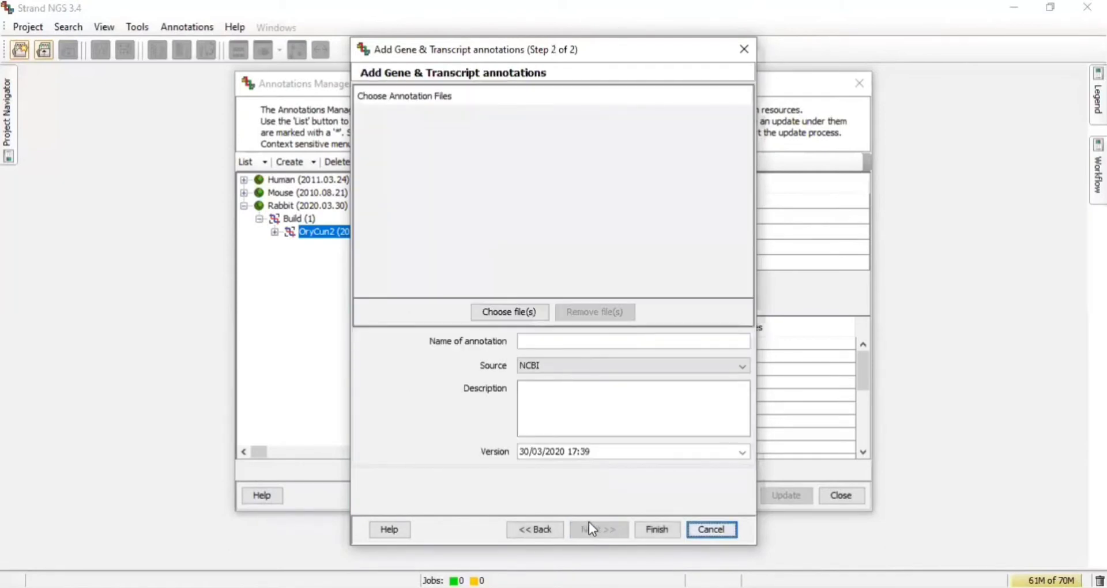
pyautogui.click(559, 339)
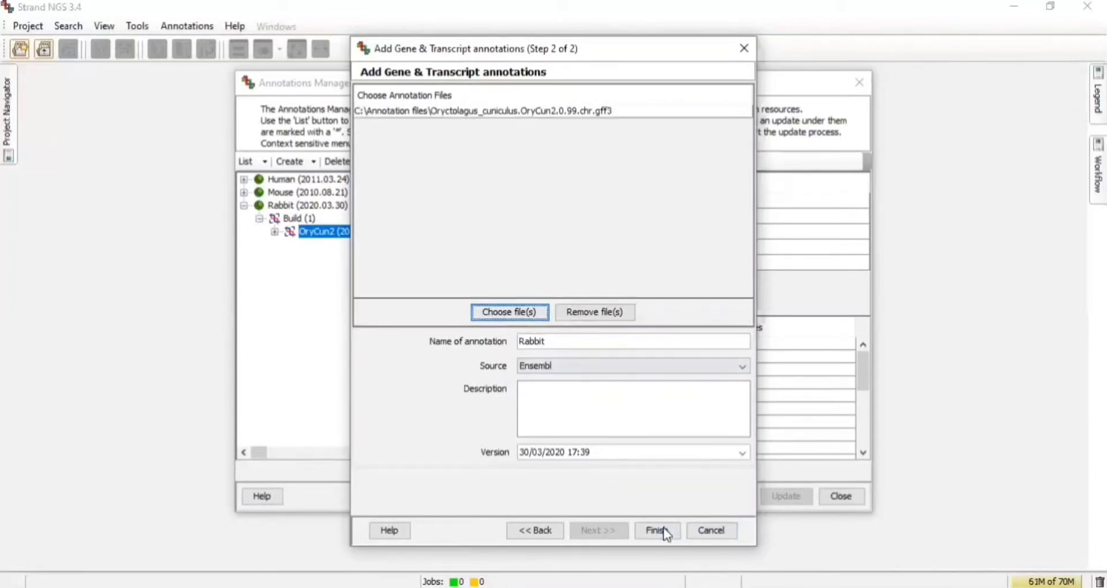
pyautogui.click(657, 530)
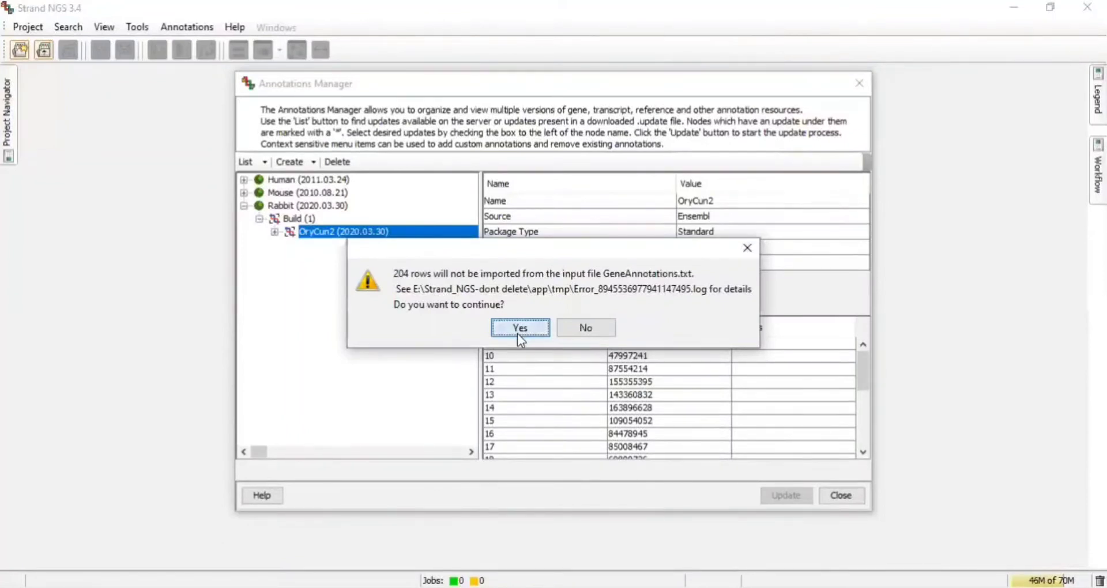
pyautogui.click(518, 333)
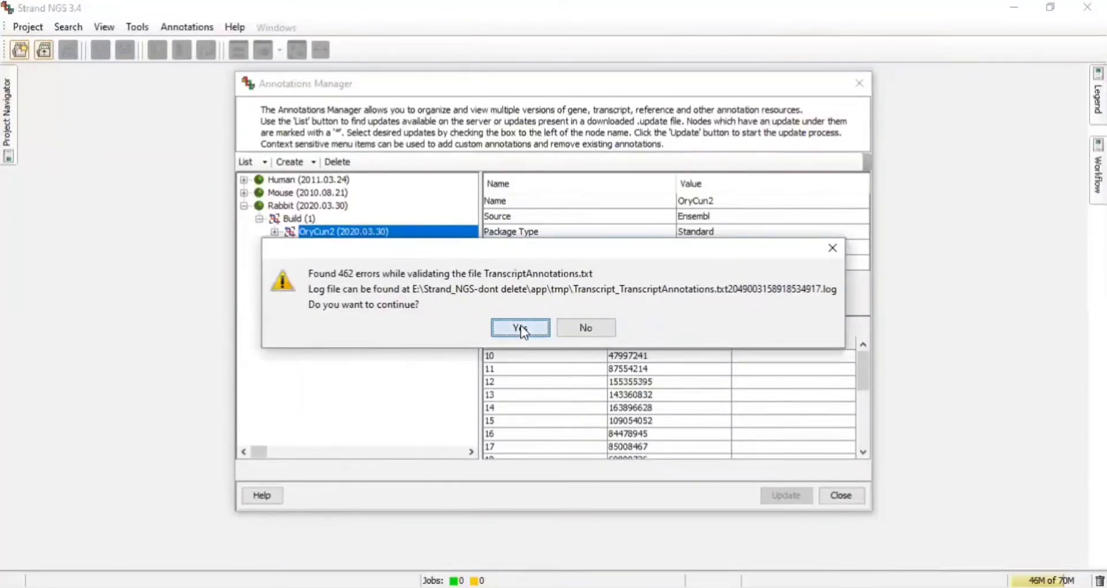
pyautogui.click(521, 327)
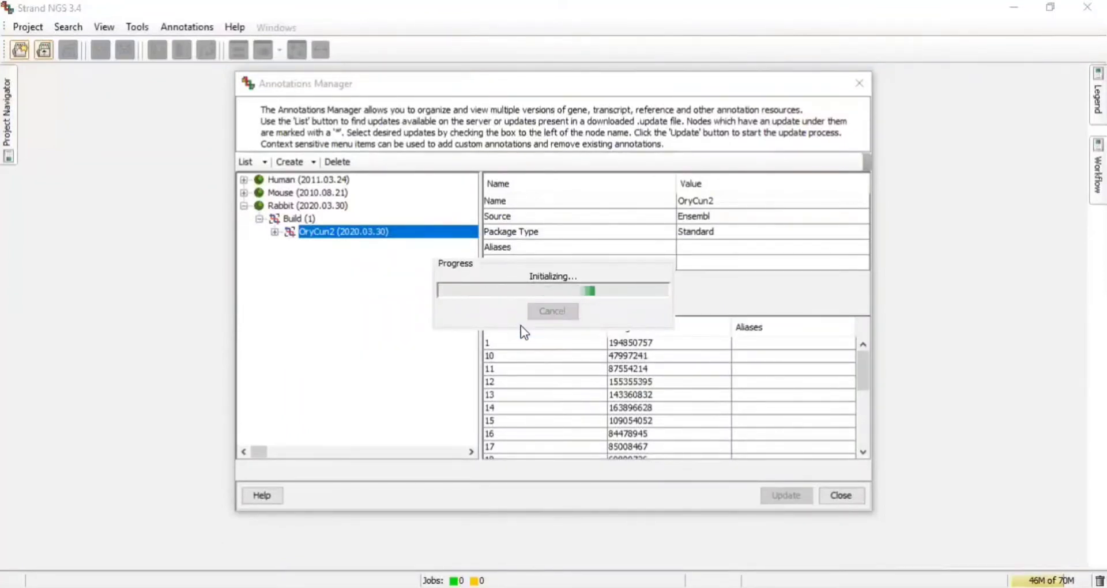
# Browse the Rabbit build tree and the Human hg19 build details for comparison.
pyautogui.click(275, 233)
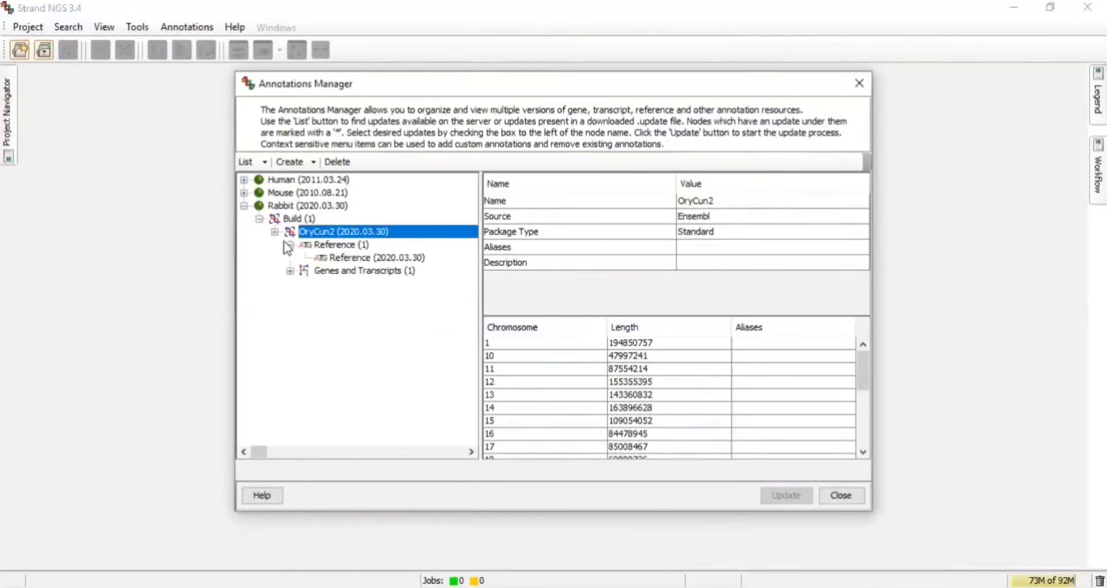
pyautogui.click(290, 271)
pyautogui.click(290, 271)
pyautogui.click(289, 244)
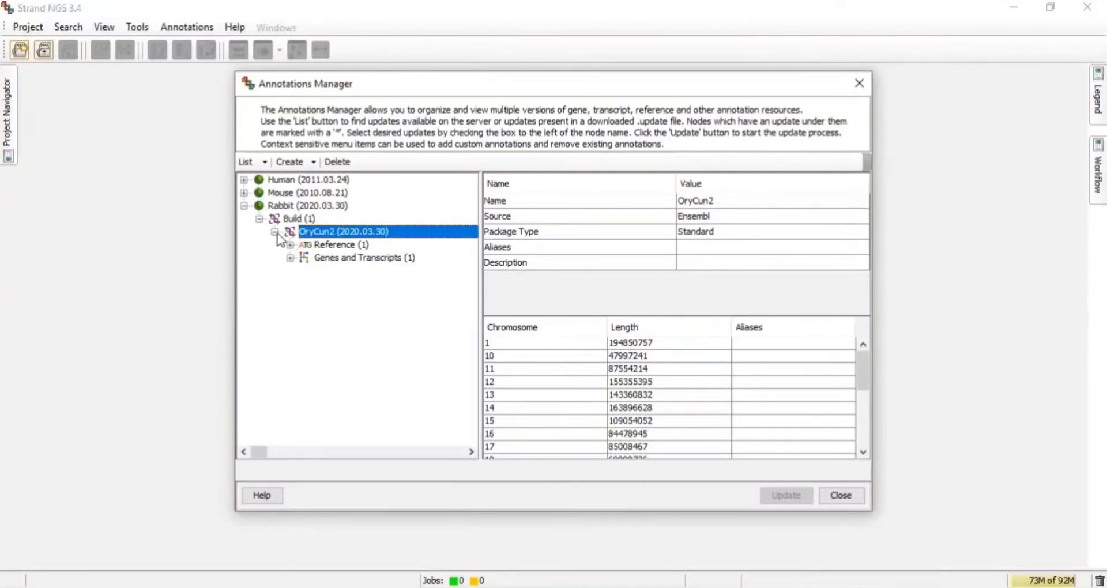
pyautogui.click(275, 231)
pyautogui.click(259, 218)
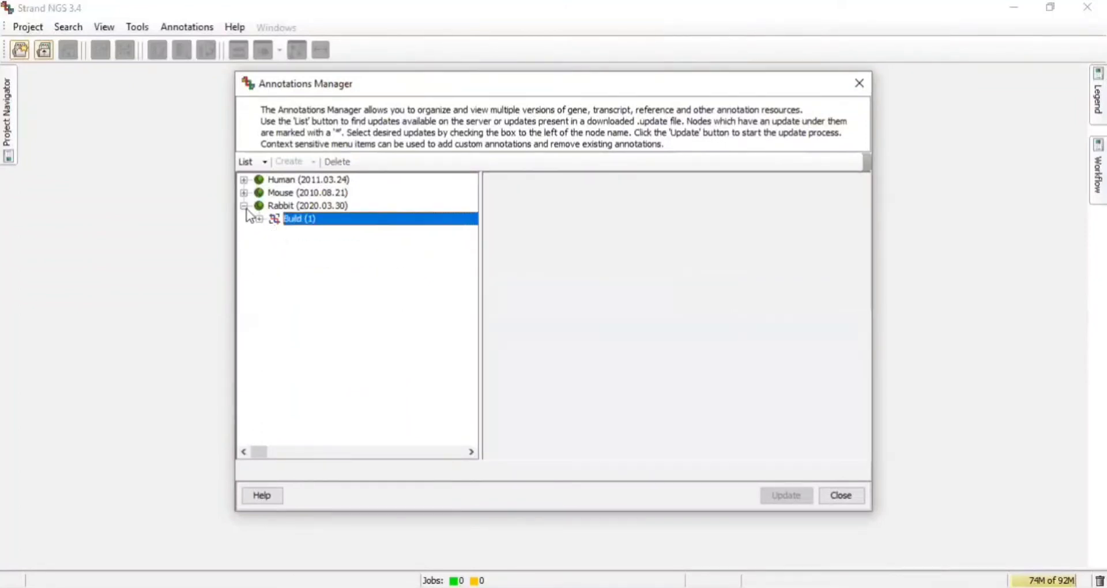
pyautogui.click(244, 206)
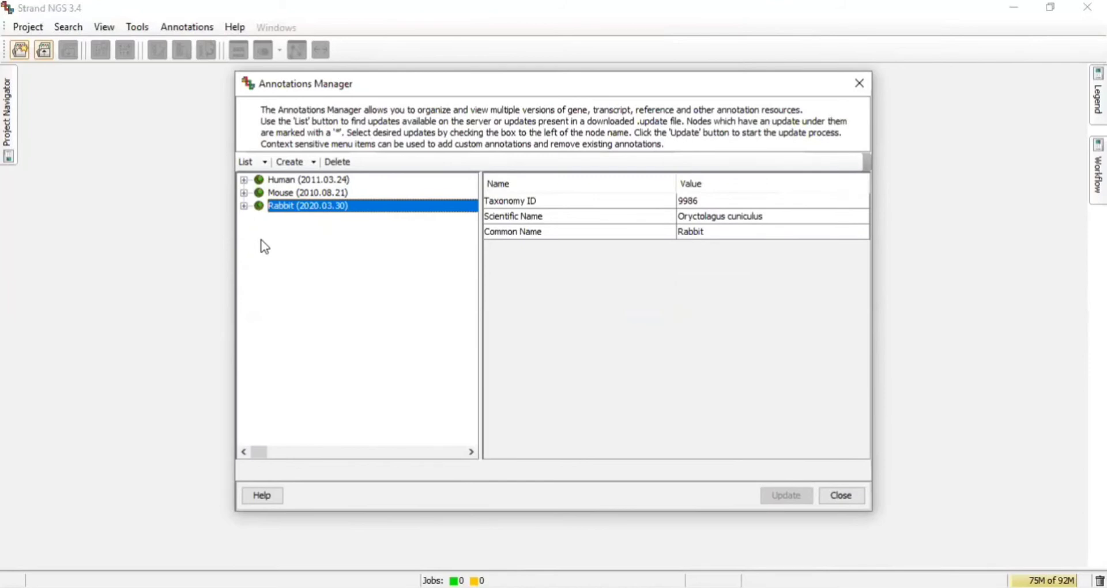
pyautogui.doubleClick(271, 179)
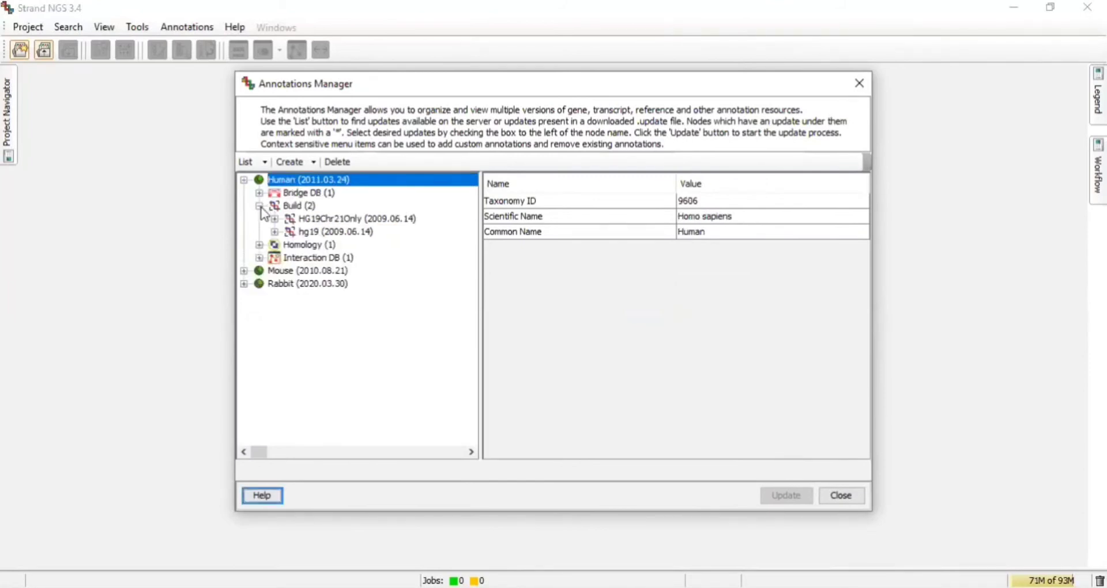
pyautogui.click(296, 234)
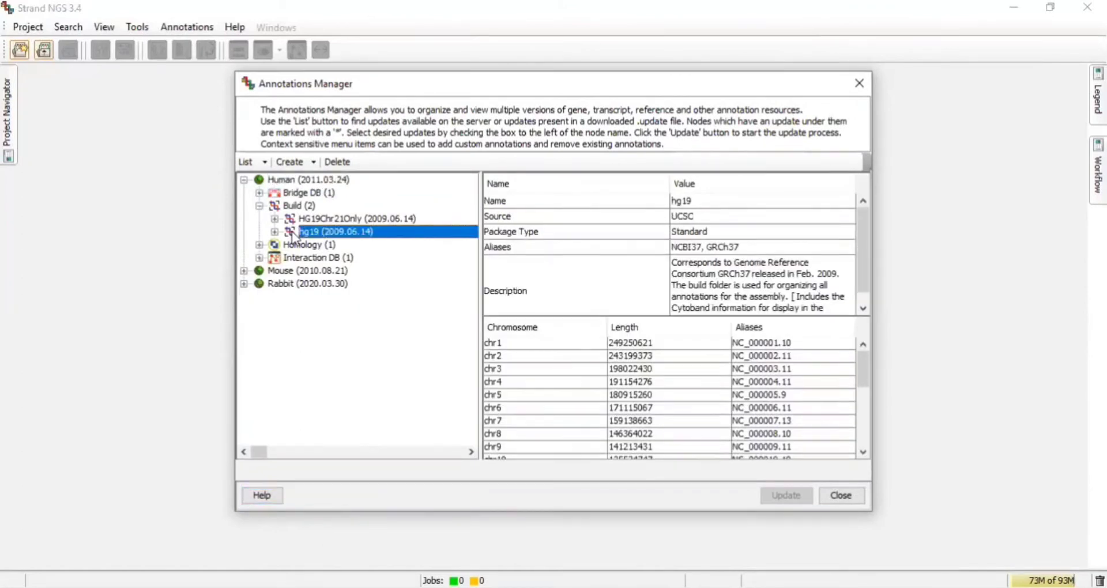
# Start adding targets to the hg19 build and select the PTCH1_SMO.txt.txt file from the Annotation files folder.
pyautogui.rightClick(294, 234)
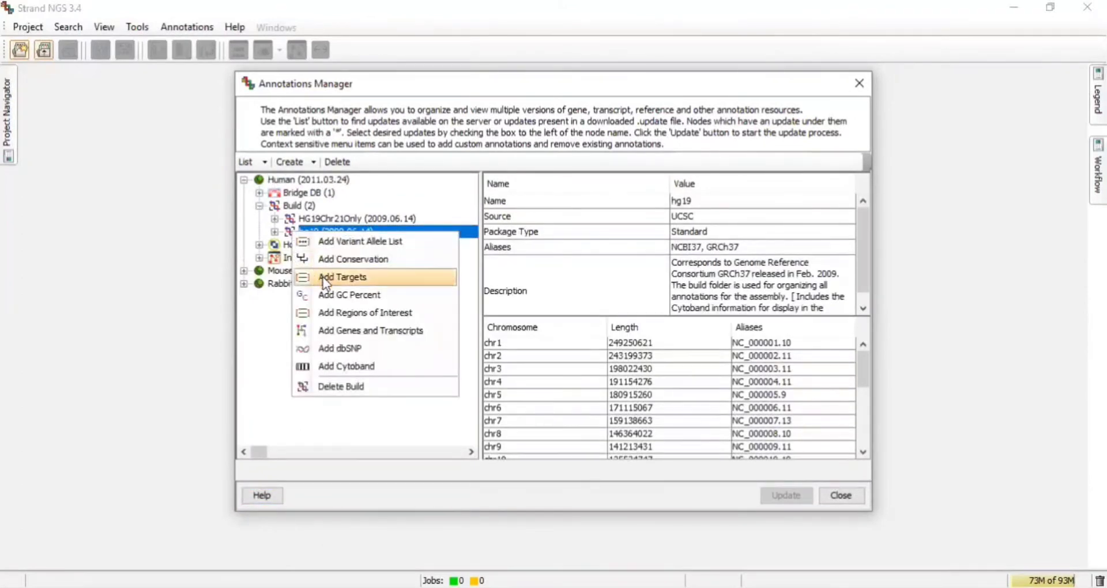
pyautogui.click(340, 277)
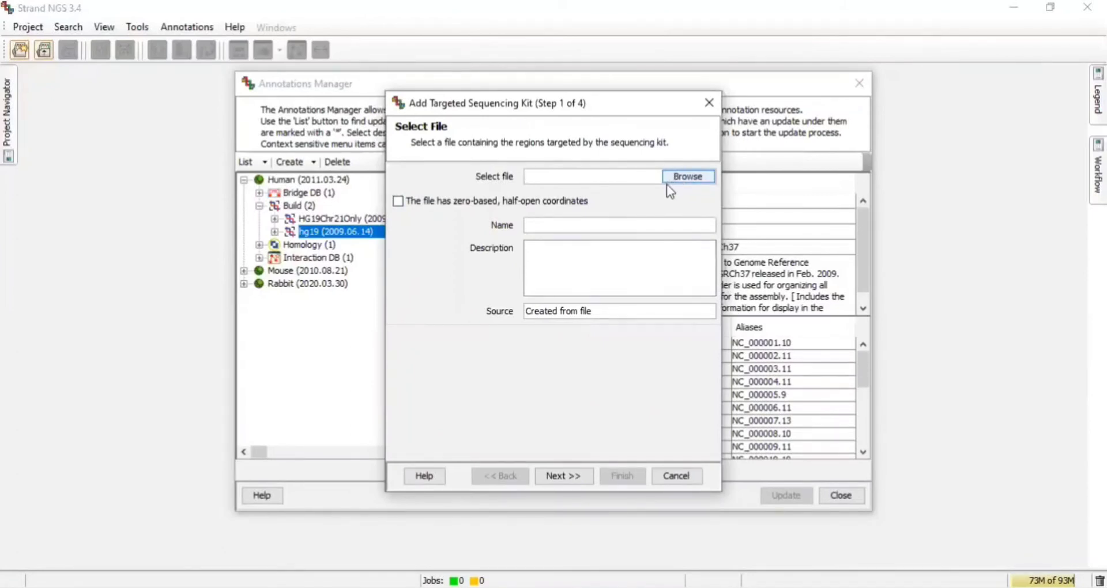
pyautogui.click(691, 180)
pyautogui.click(455, 183)
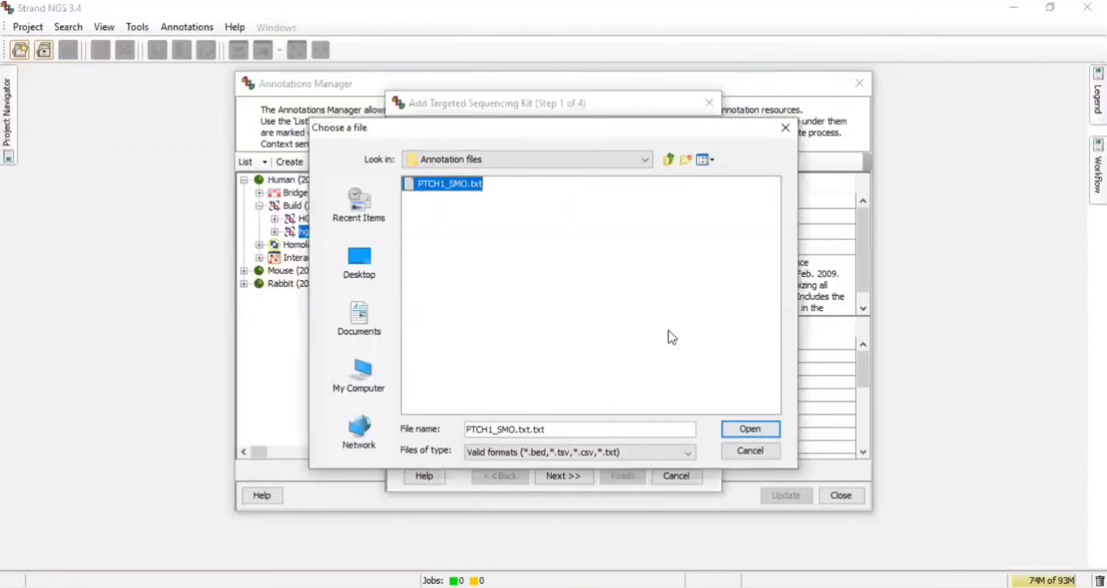
pyautogui.click(747, 429)
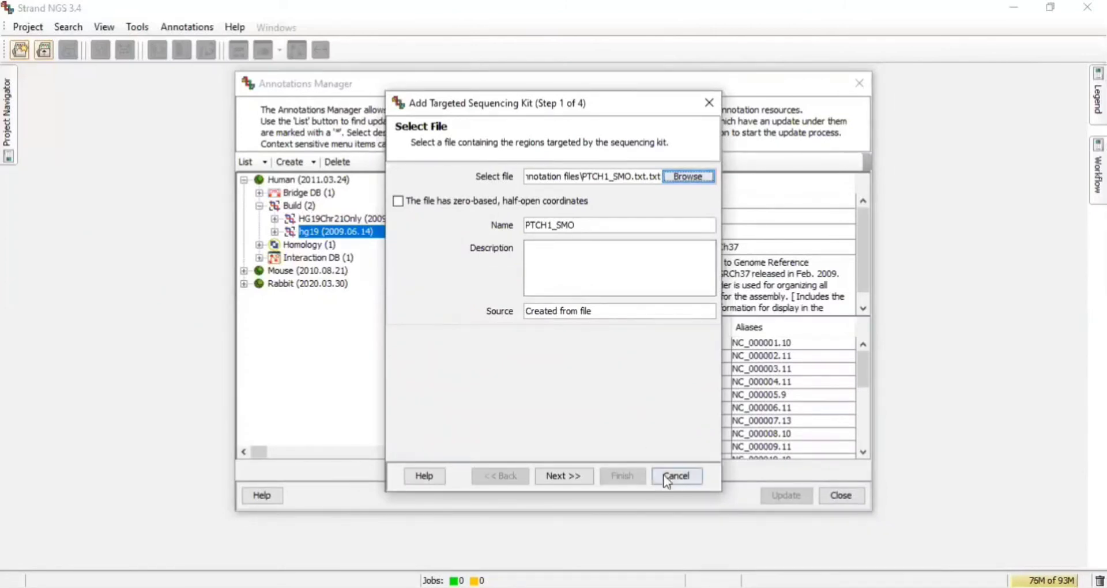
pyautogui.click(580, 475)
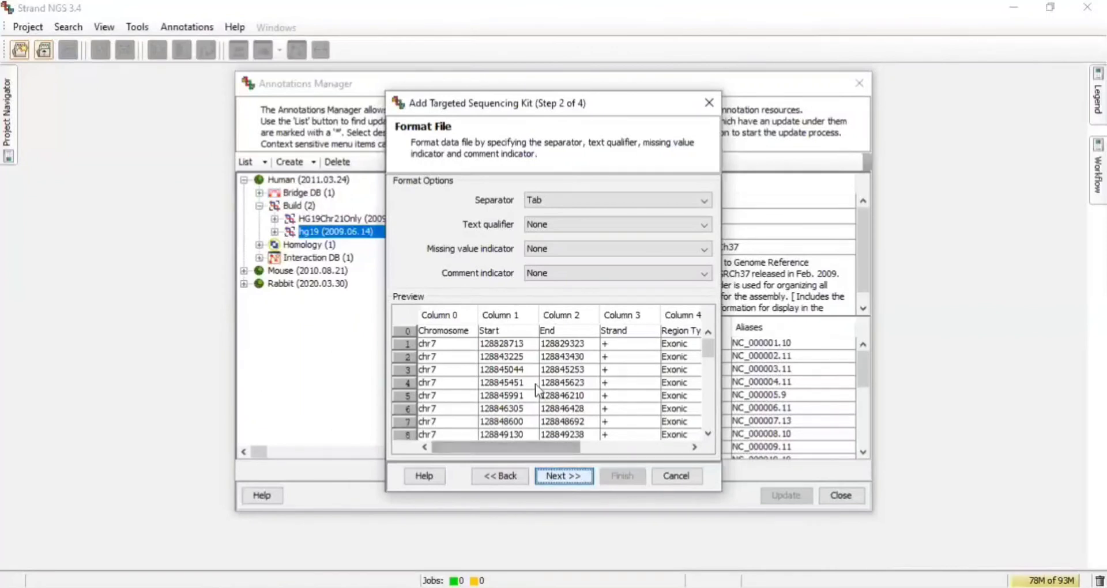
# Keep the Tab separator and no comment indicator, and advance through the format steps to column options.
pyautogui.click(574, 268)
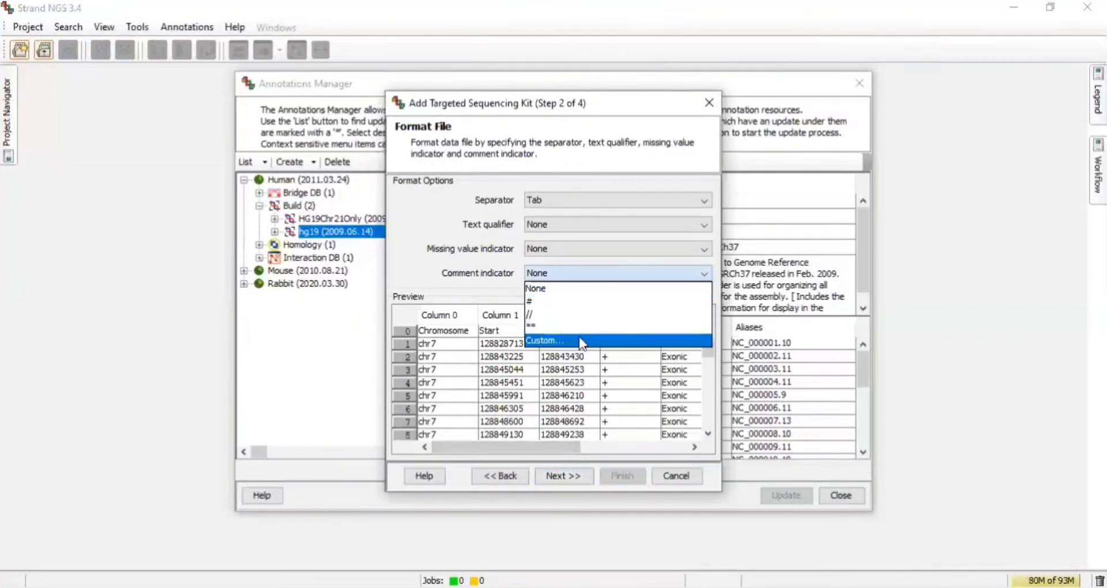
pyautogui.click(576, 268)
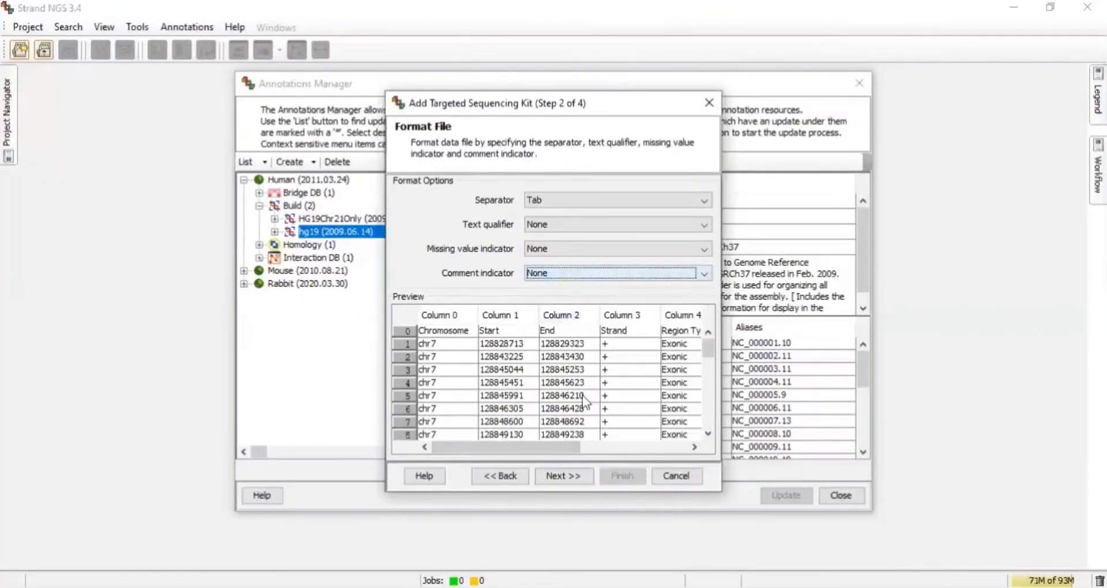
pyautogui.click(560, 477)
pyautogui.click(399, 431)
pyautogui.click(555, 479)
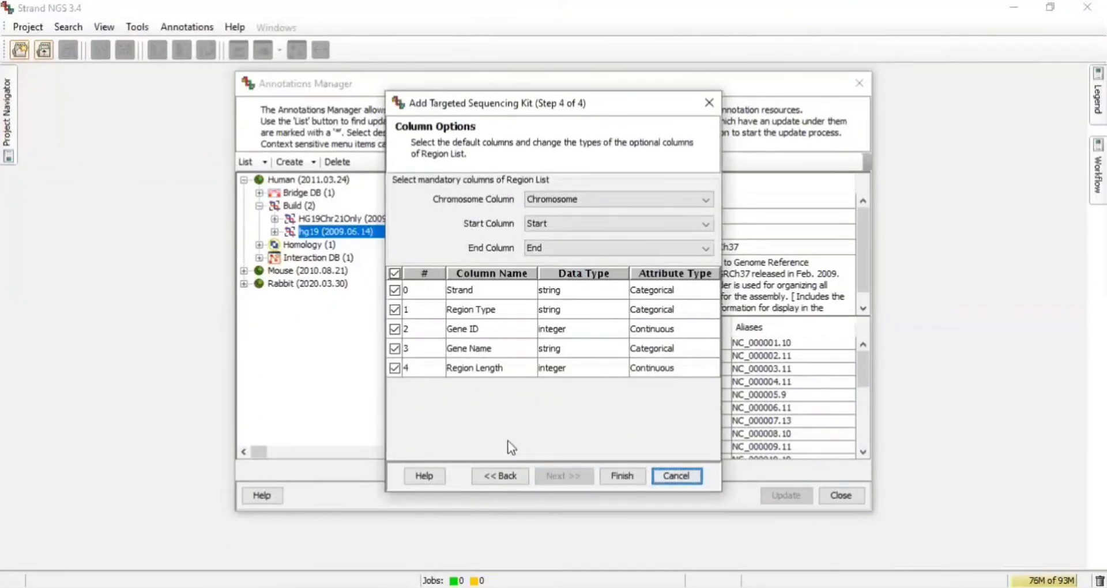
# Review the optional column checkboxes and the Chromosome, Start and End column mappings.
pyautogui.click(393, 273)
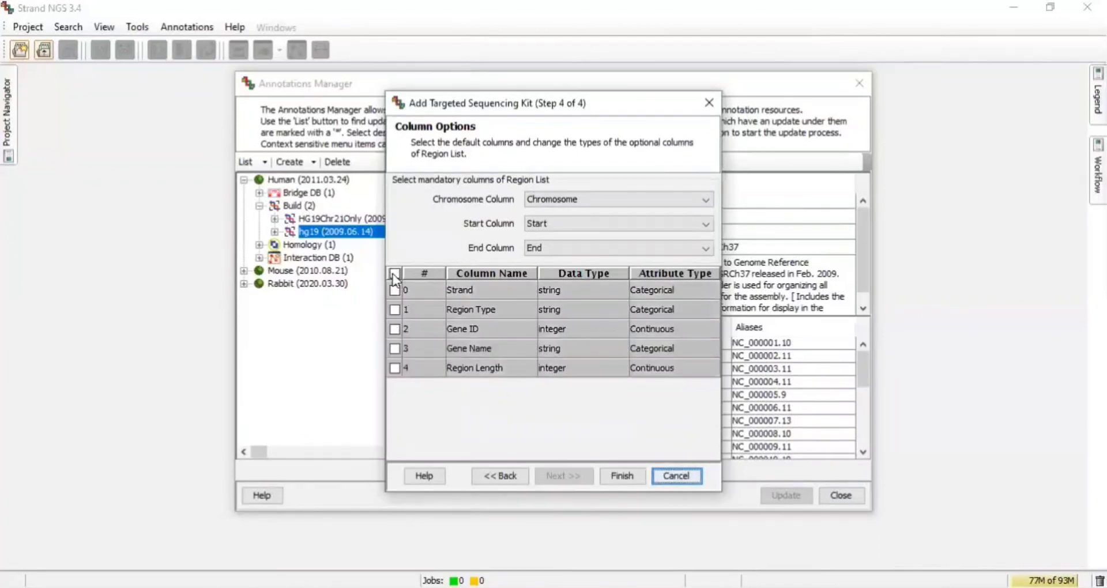
pyautogui.click(394, 286)
pyautogui.click(394, 274)
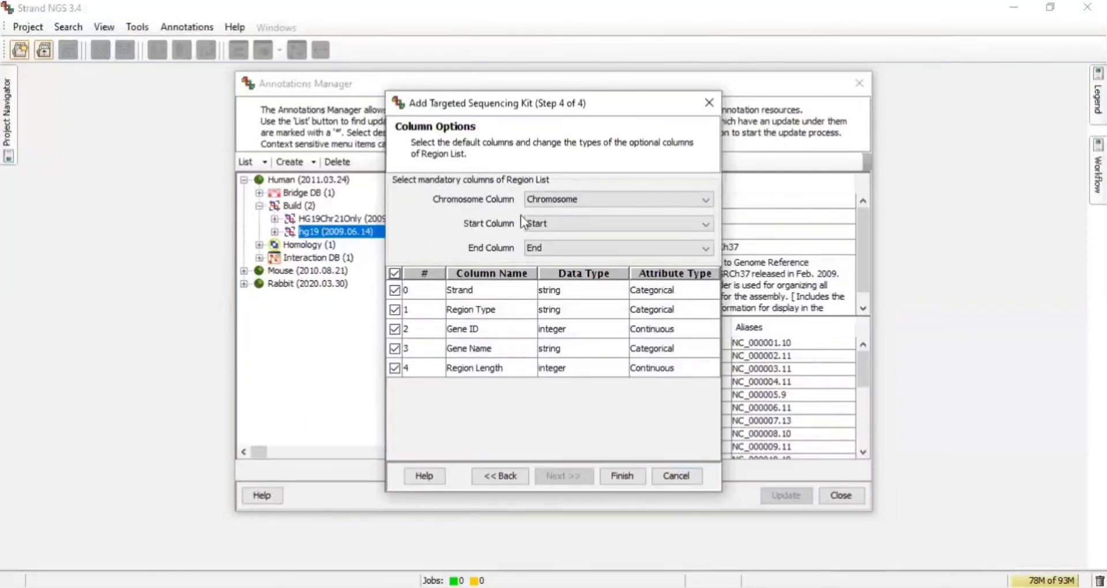
pyautogui.click(547, 203)
pyautogui.click(547, 203)
pyautogui.click(547, 218)
pyautogui.click(547, 218)
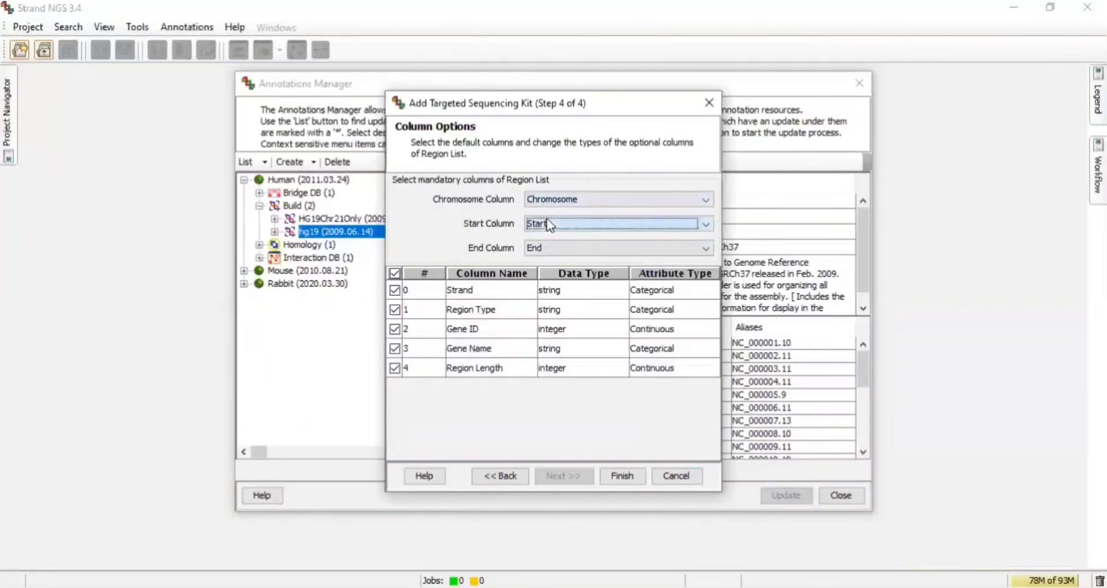
pyautogui.click(552, 245)
pyautogui.click(551, 245)
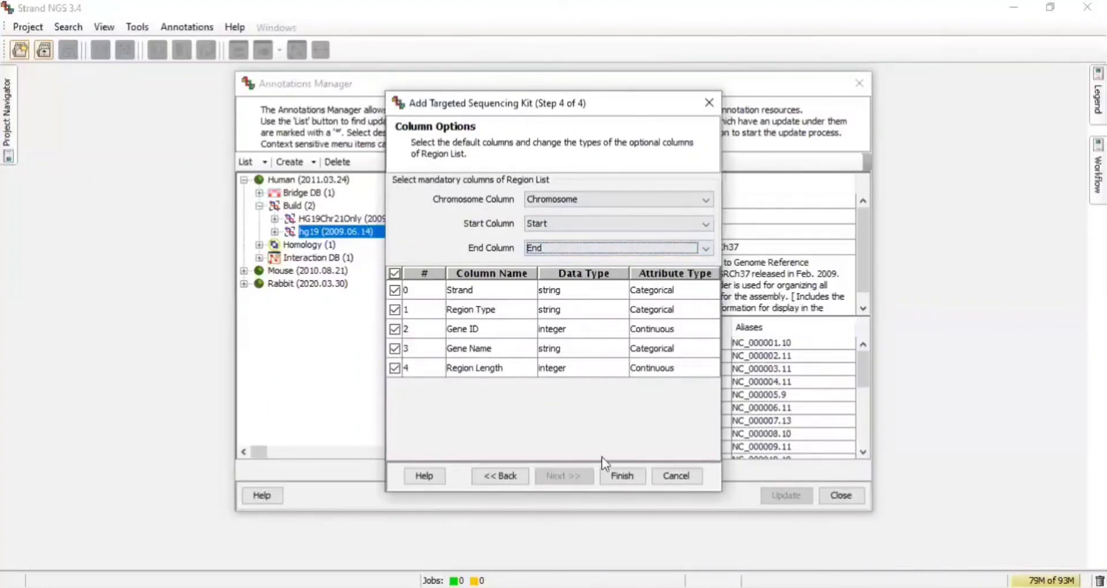
# Finish importing the PTCH1_SMO target regions into hg19 and dismiss the information message.
pyautogui.click(619, 476)
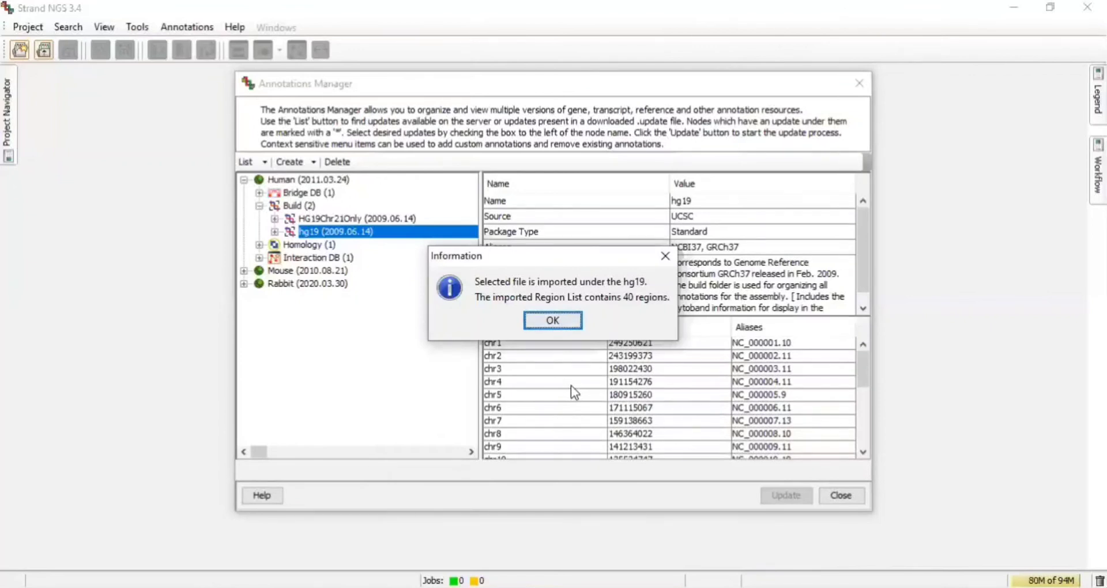
pyautogui.click(551, 315)
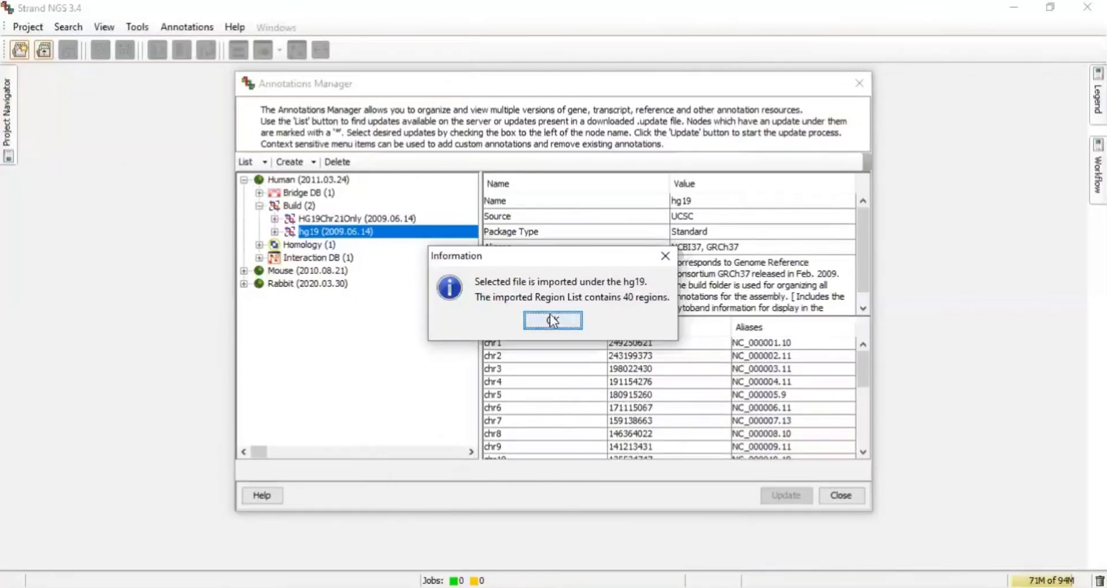